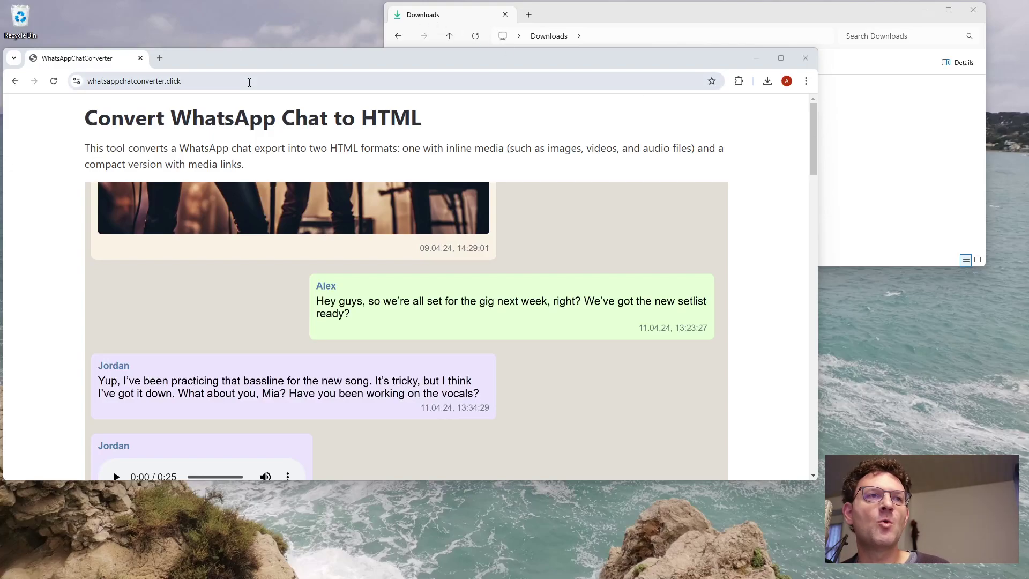
Step: Select the converter site's address, then highlight the word 'HTML' in the page heading
left_click(250, 82)
left_click(249, 82)
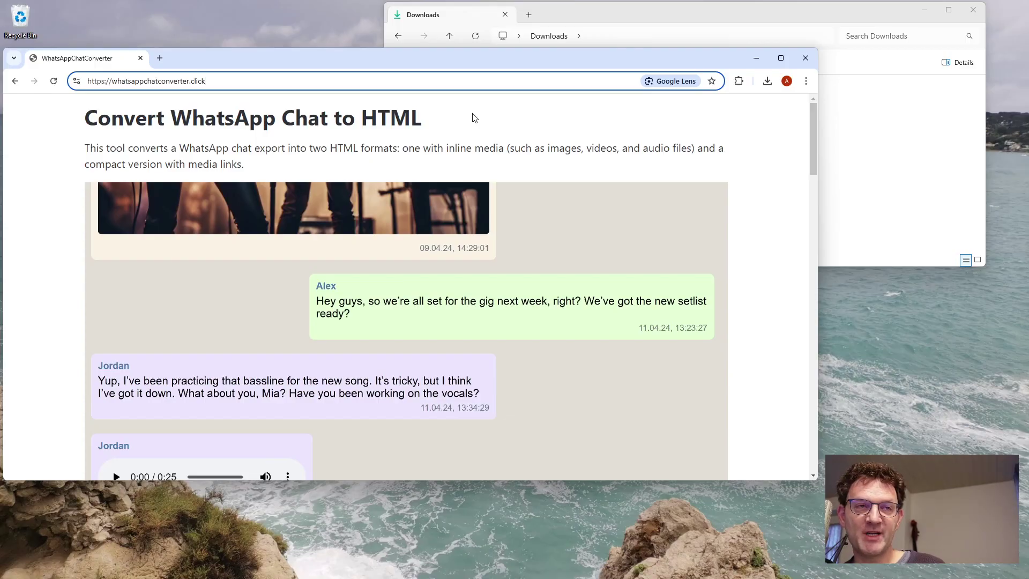
left_click_drag(363, 122, 444, 134)
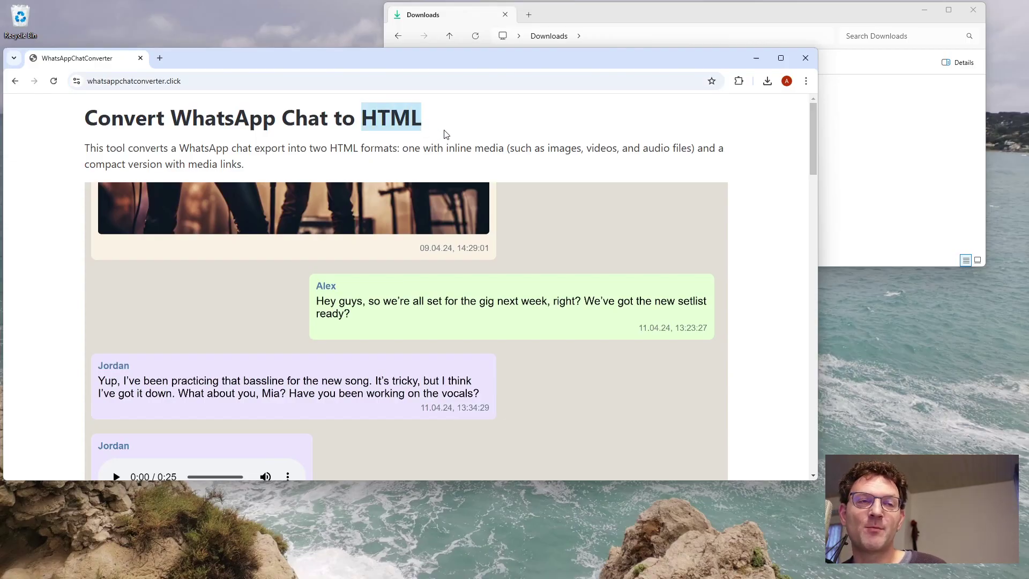
left_click(464, 153)
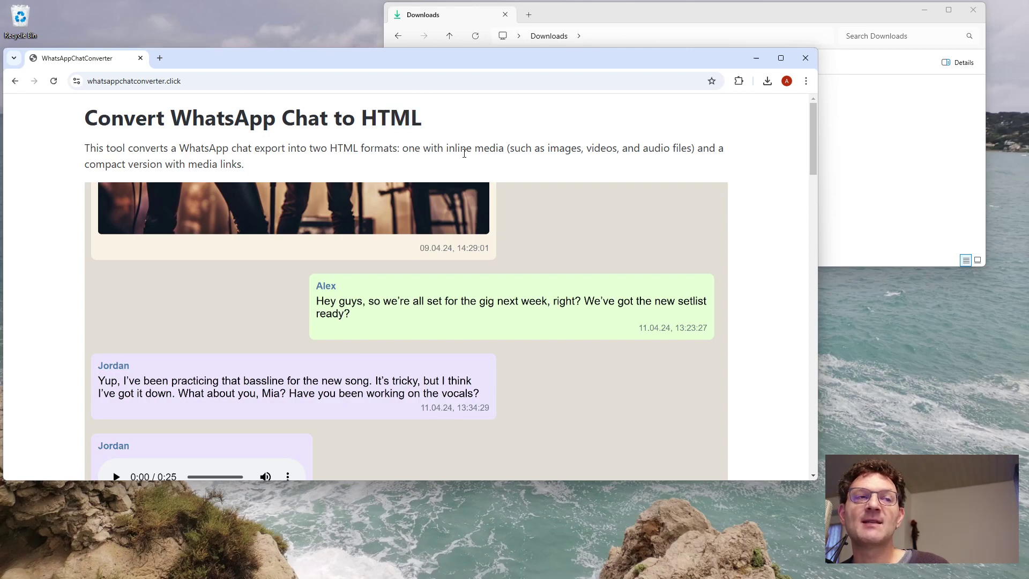
Step: Scroll the converter page down to the Instructions section with the WhatsApp FAQ link
scroll(596, 143, "down", 5)
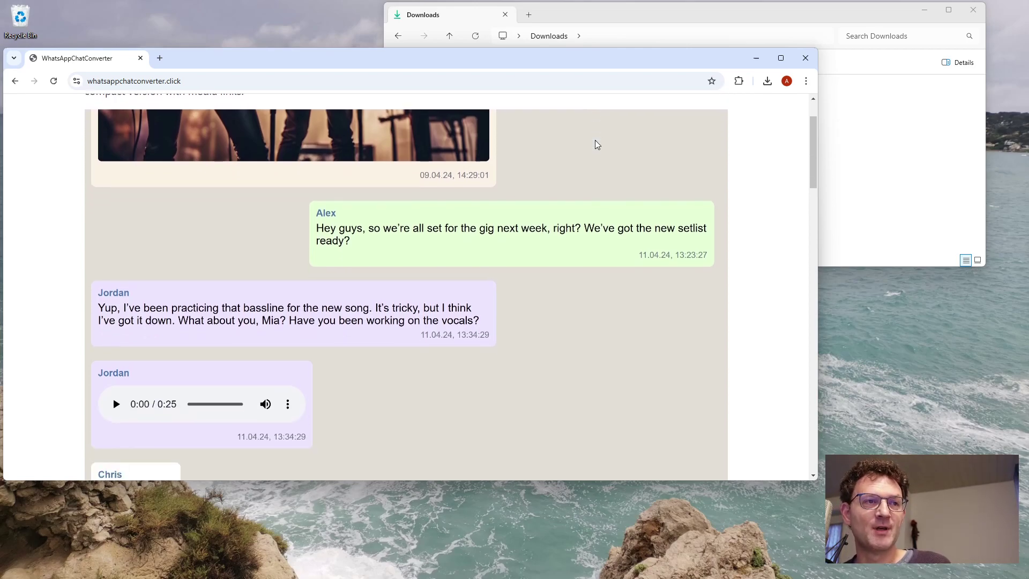
scroll(604, 154, "down", 6)
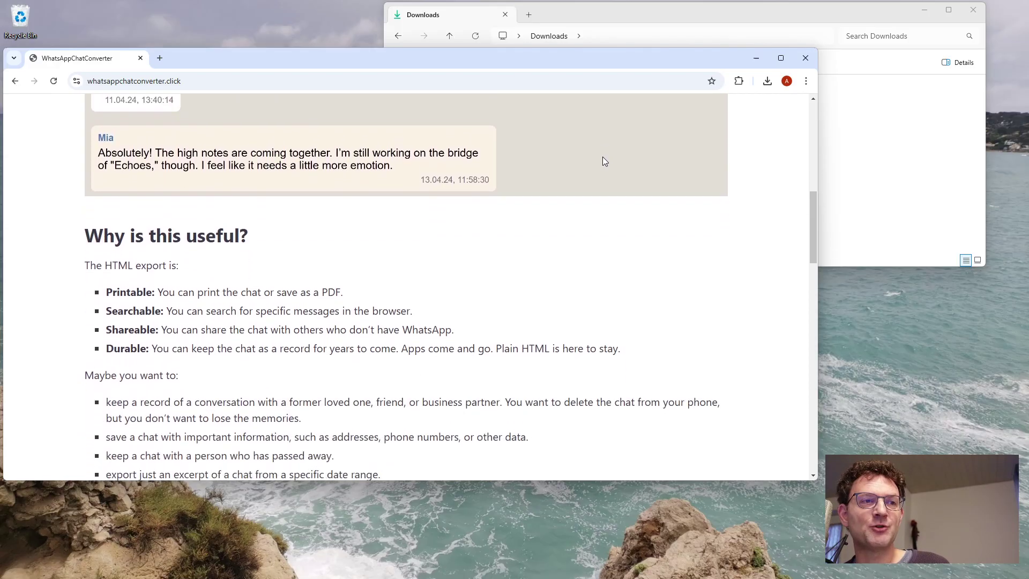
scroll(604, 161, "down", 3)
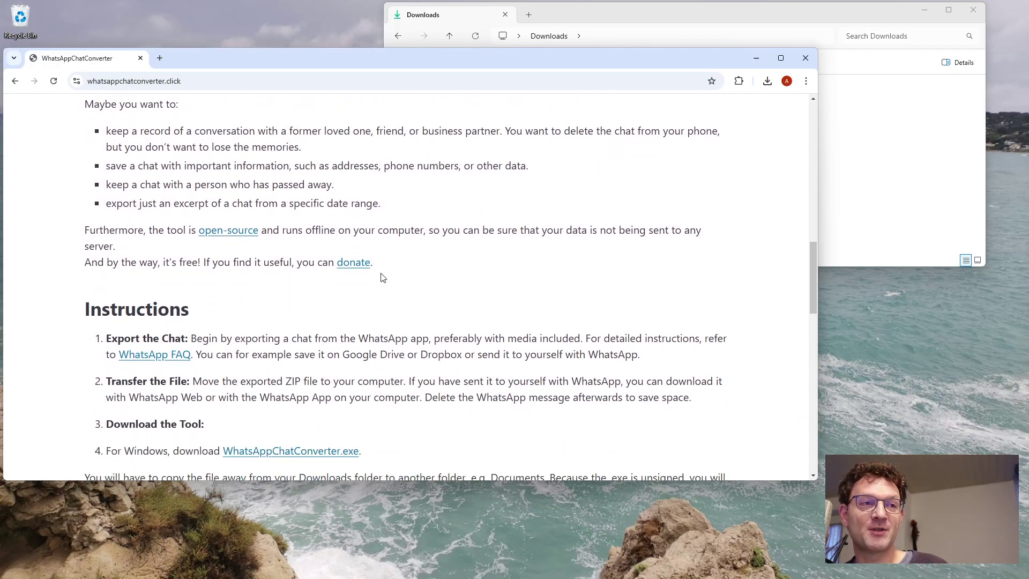
Step: Open the WhatsApp FAQ in a new tab, open 'How to export your chat history', and highlight 'Export chat'
middle_click(141, 362)
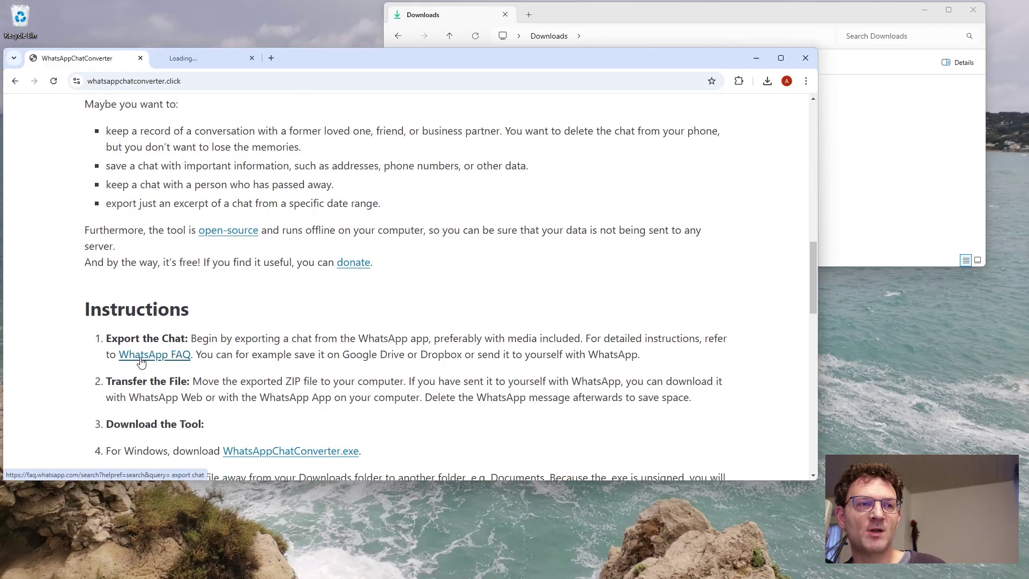
left_click(195, 60)
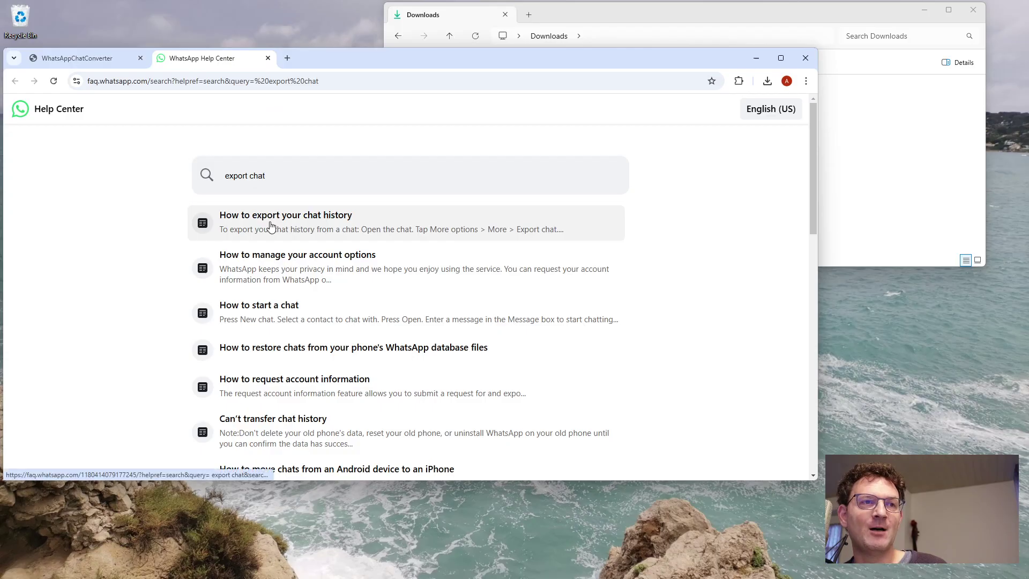
left_click(271, 227)
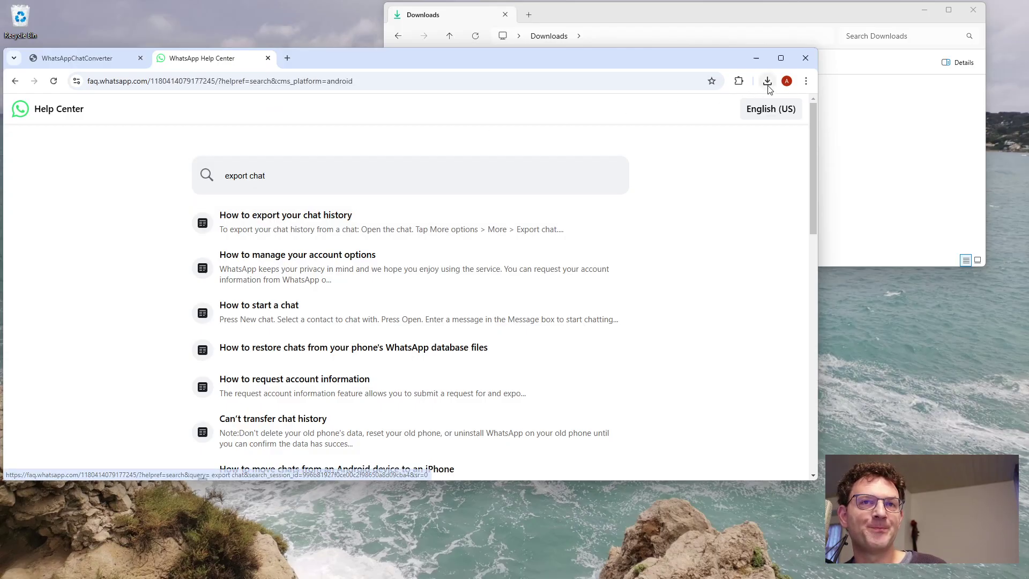
left_click(771, 109)
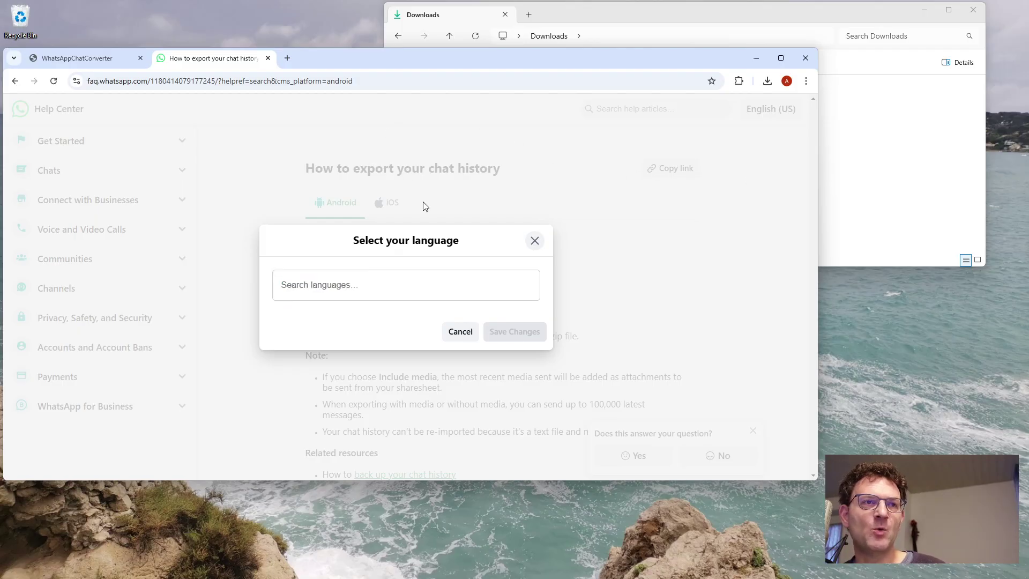
left_click(535, 240)
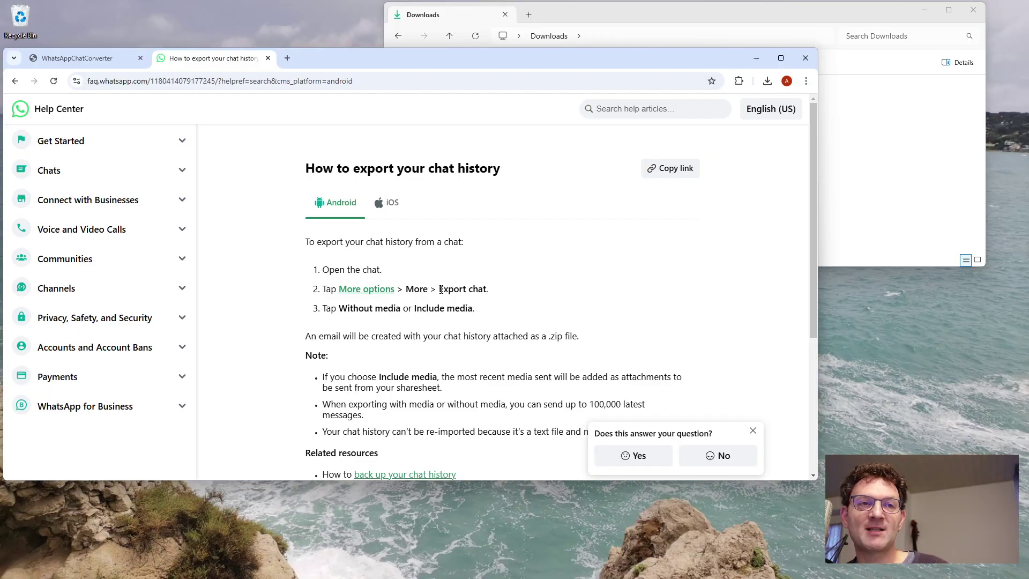
left_click_drag(440, 289, 487, 289)
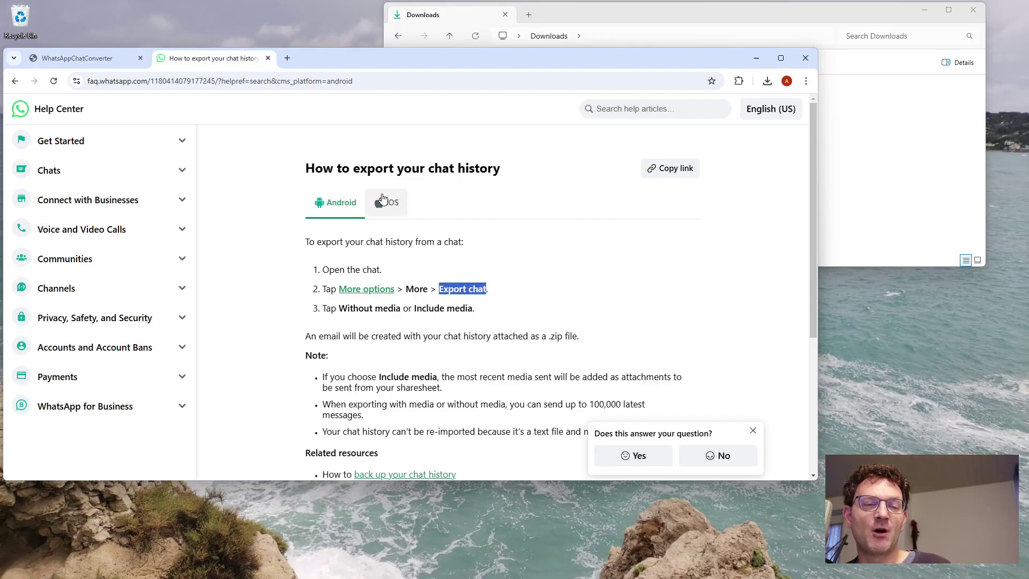
Step: Switch the export article to its iOS steps and highlight the contact or group name text
left_click(381, 201)
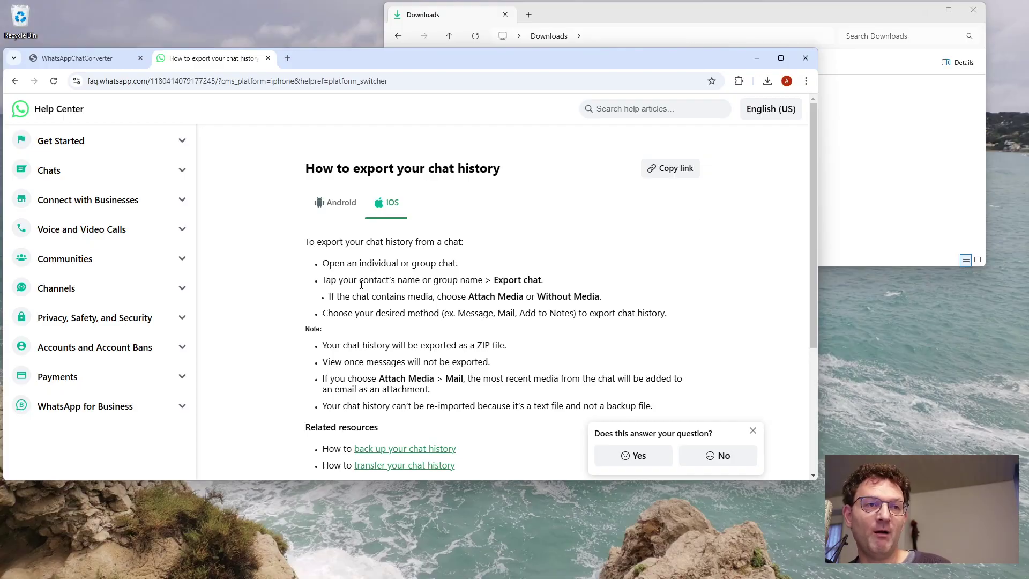
left_click_drag(360, 281, 542, 284)
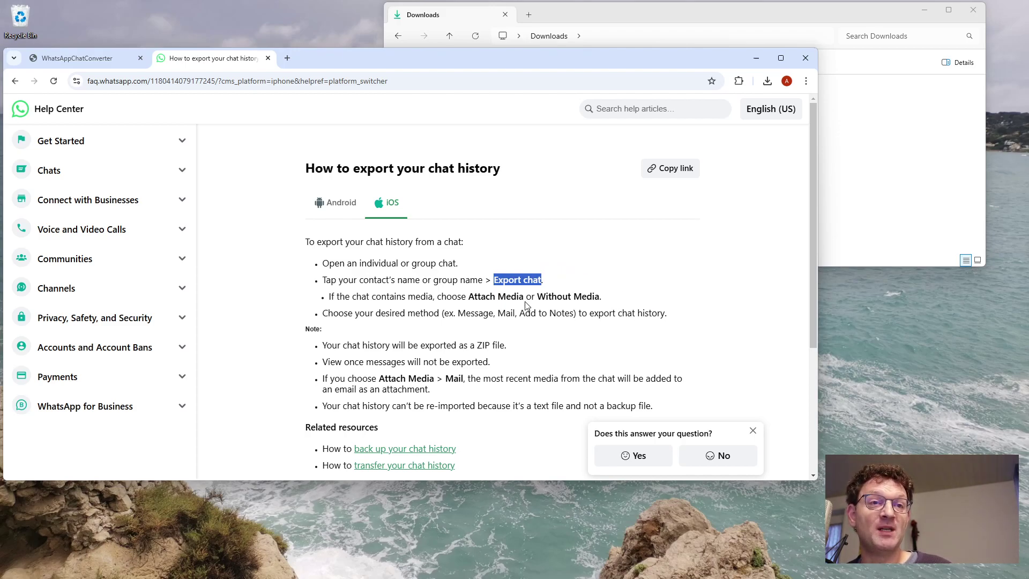
left_click(472, 299)
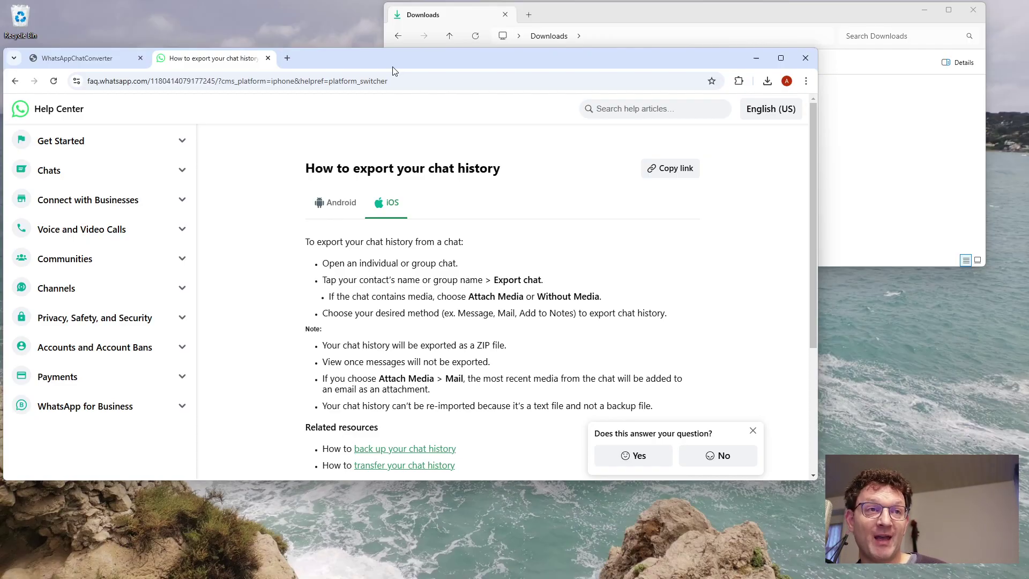
Step: Bring Downloads forward and check 'WhatsApp Chat with Lost Coin Band.zip' beside the tmp folder
left_click(574, 18)
left_click(528, 101)
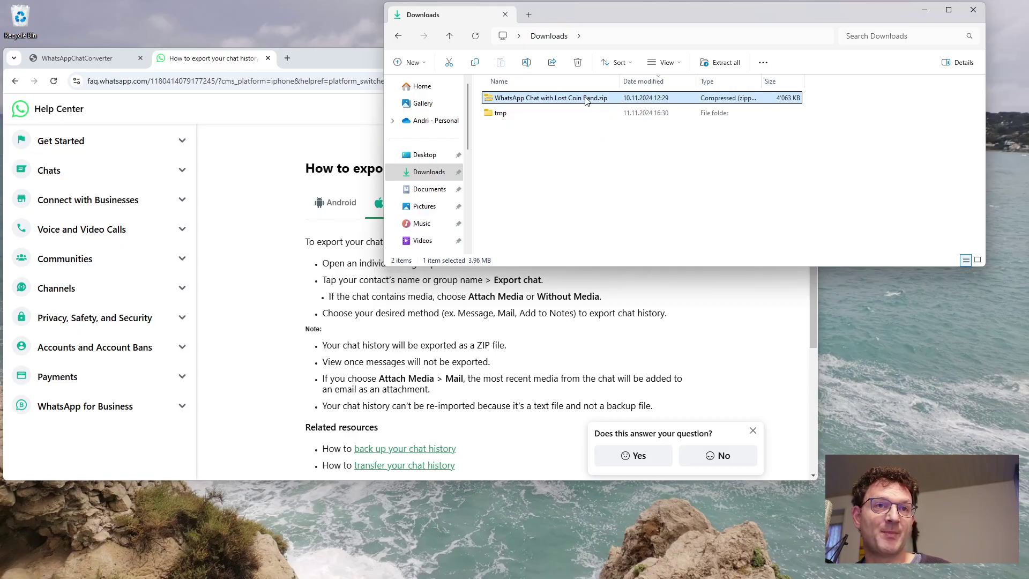
left_click(567, 148)
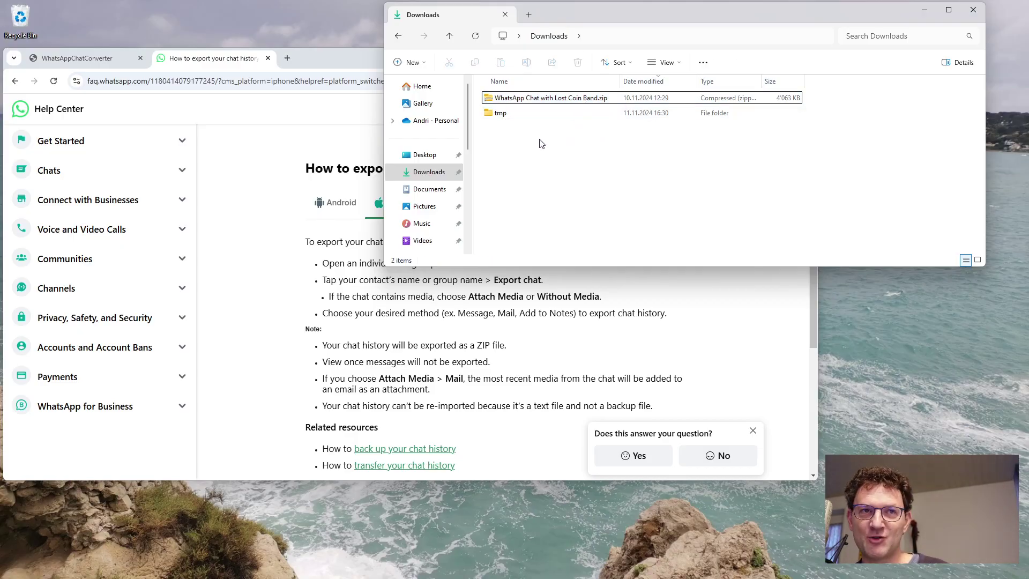
Step: Download WhatsAppChatConverter.exe from the converter's Instructions and select it in Downloads
left_click(61, 59)
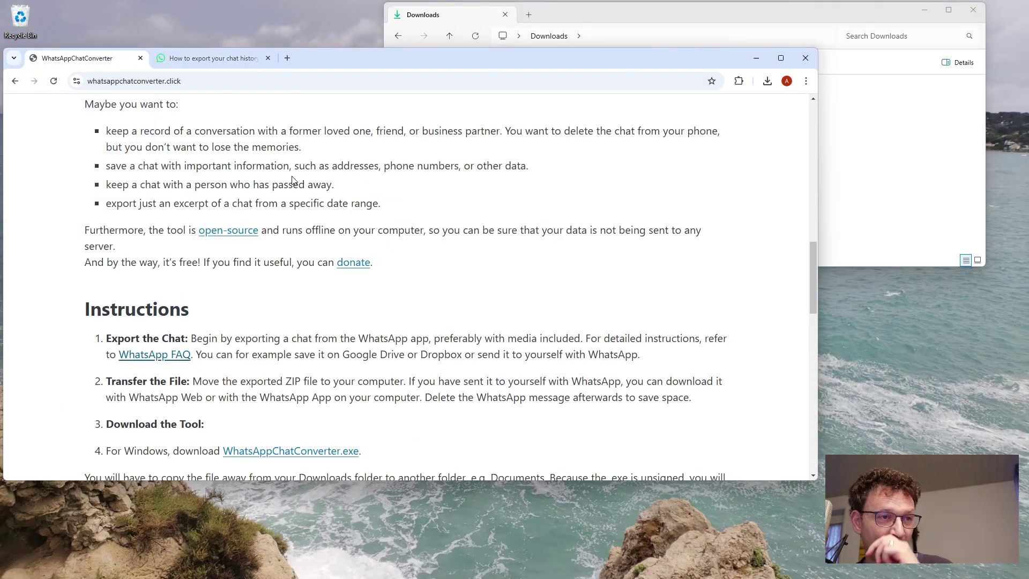
scroll(307, 205, "down", 2)
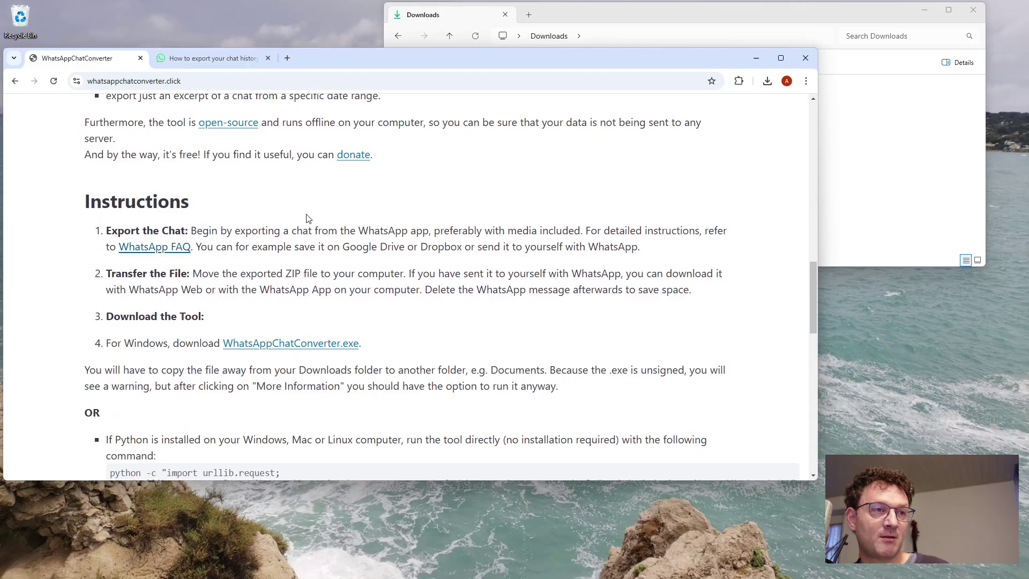
scroll(308, 217, "down", 2)
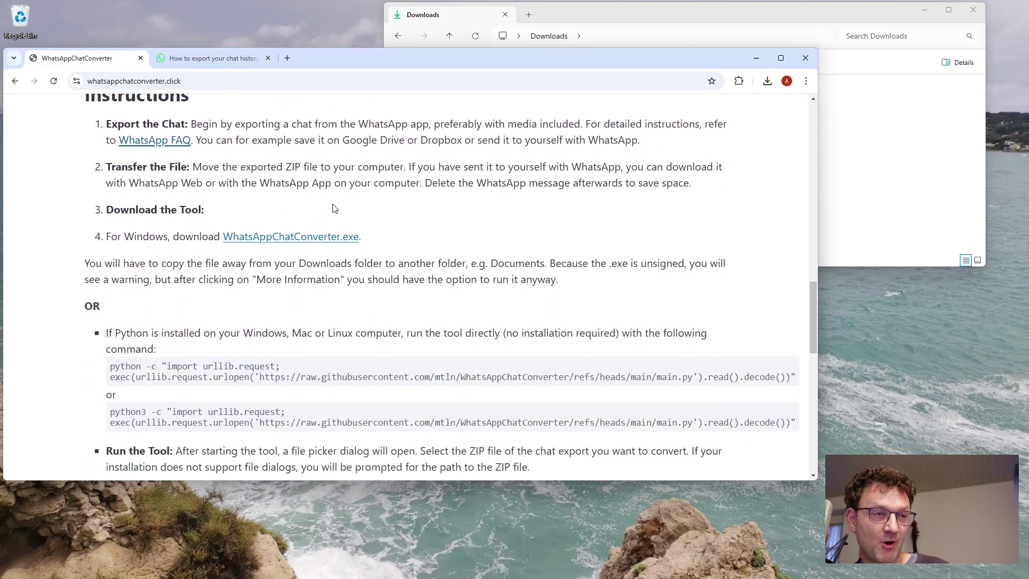
left_click(301, 241)
left_click(574, 17)
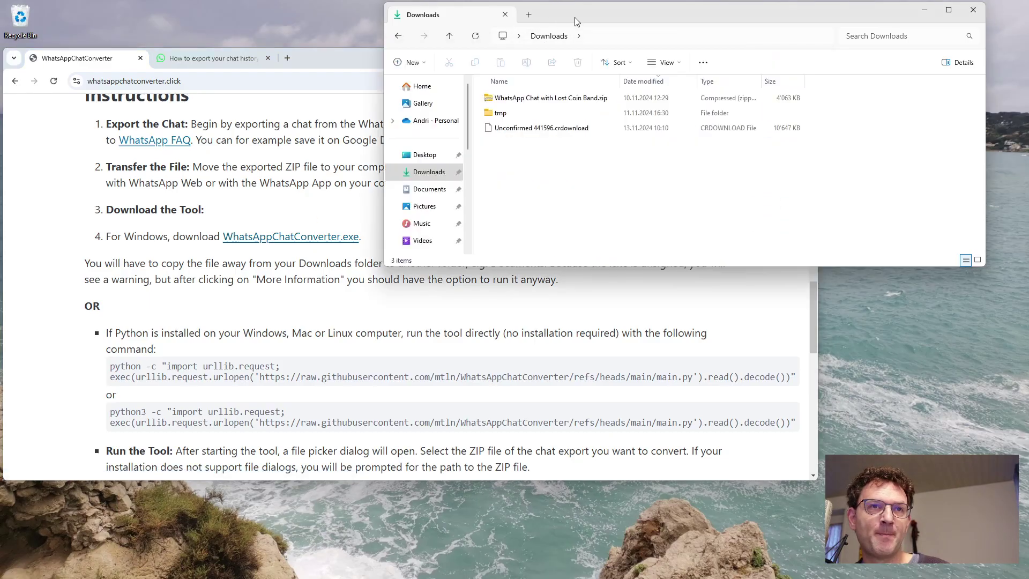
left_click(533, 130)
Step: Launch WhatsAppChatConverter.exe and run it anyway past the SmartScreen warning
double_click(533, 130)
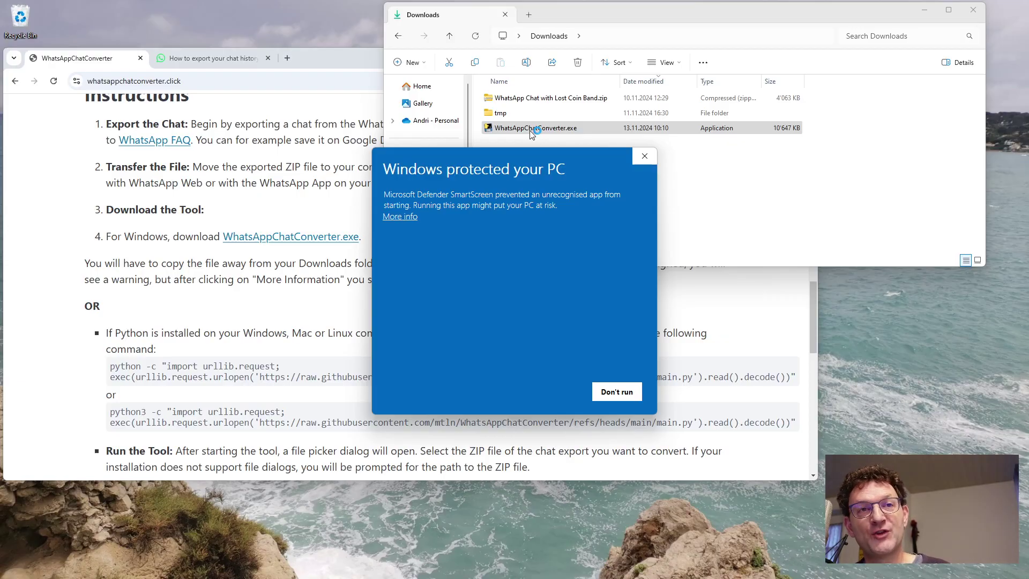
left_click(395, 217)
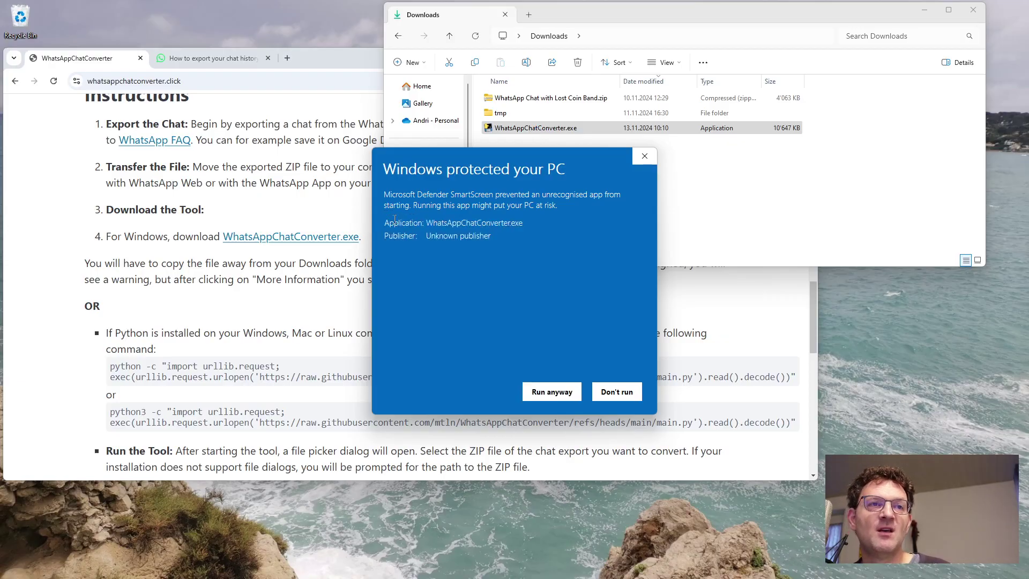
left_click(547, 393)
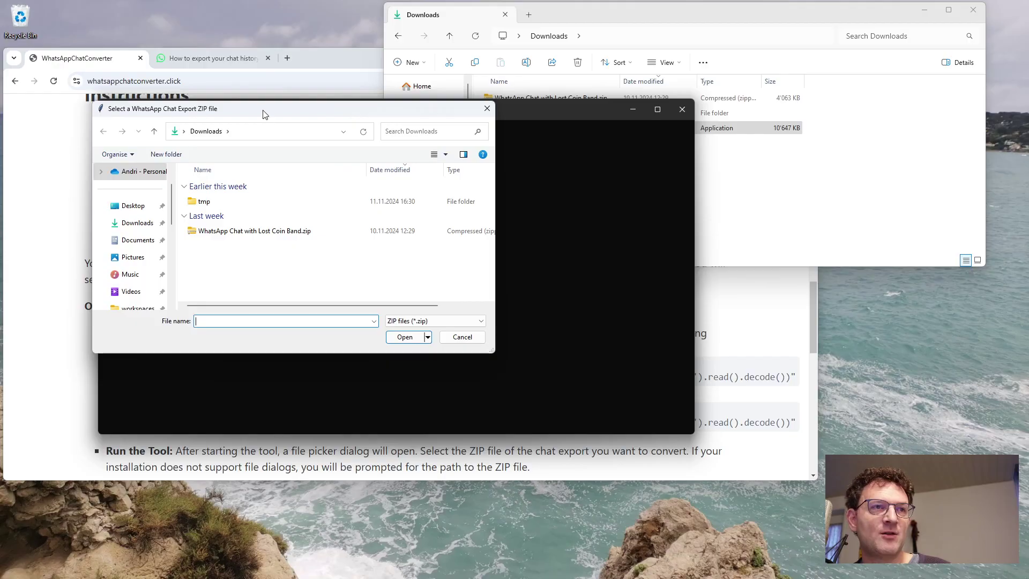
Step: Pick 'WhatsApp Chat with Lost Coin Band.zip' in the converter's ZIP file picker
left_click_drag(262, 111, 429, 130)
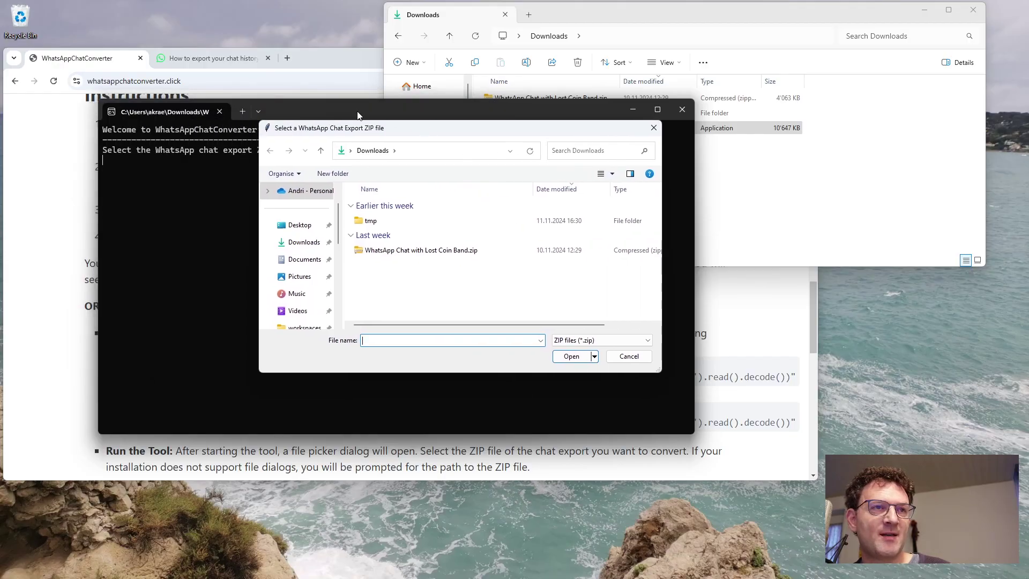
left_click(424, 255)
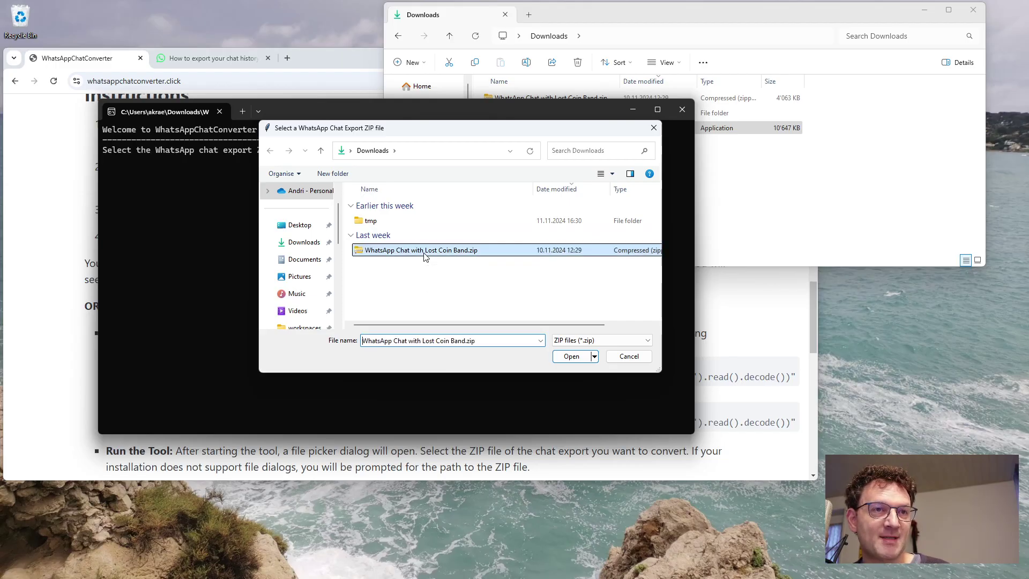
left_click(562, 357)
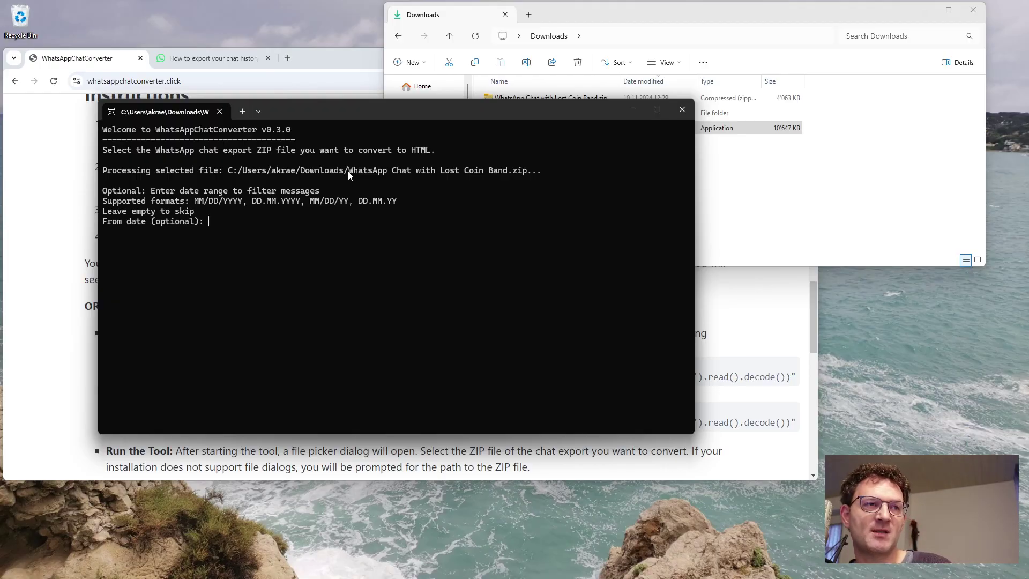
Step: Skip both date filters, choose participant 2 as yourself, and accept opening results in the browser
key("Return")
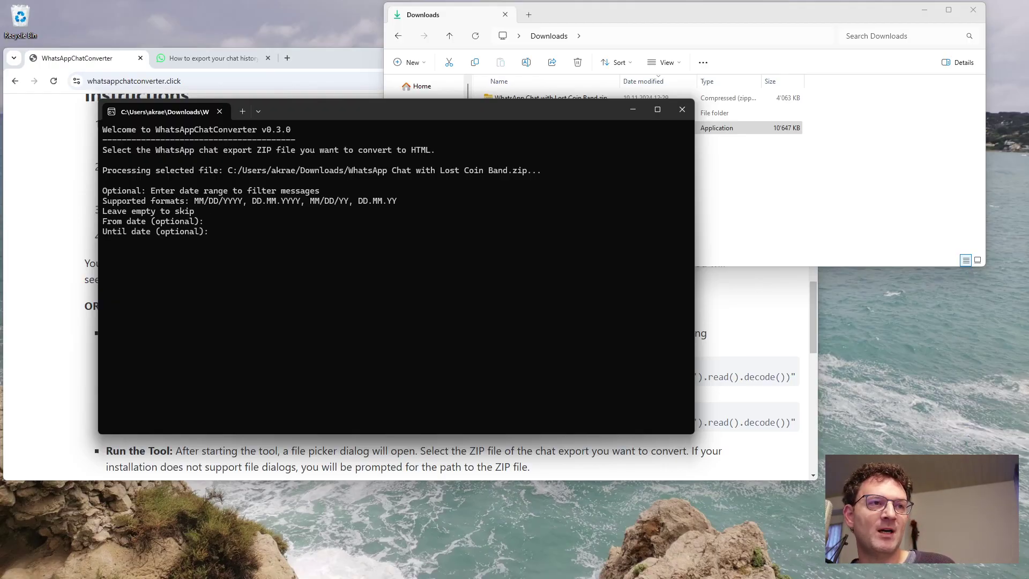
key("Return")
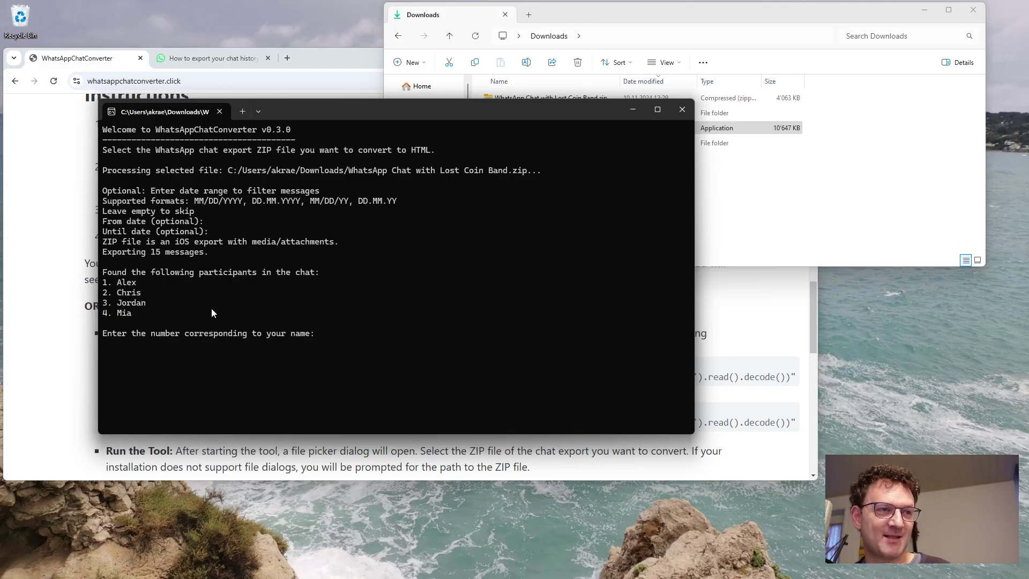
type("2")
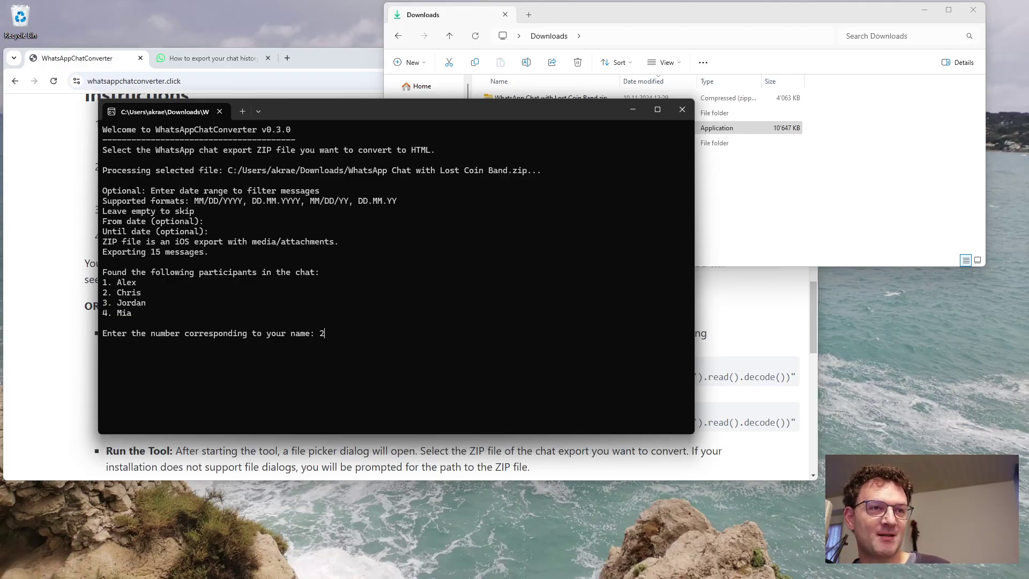
key("Return")
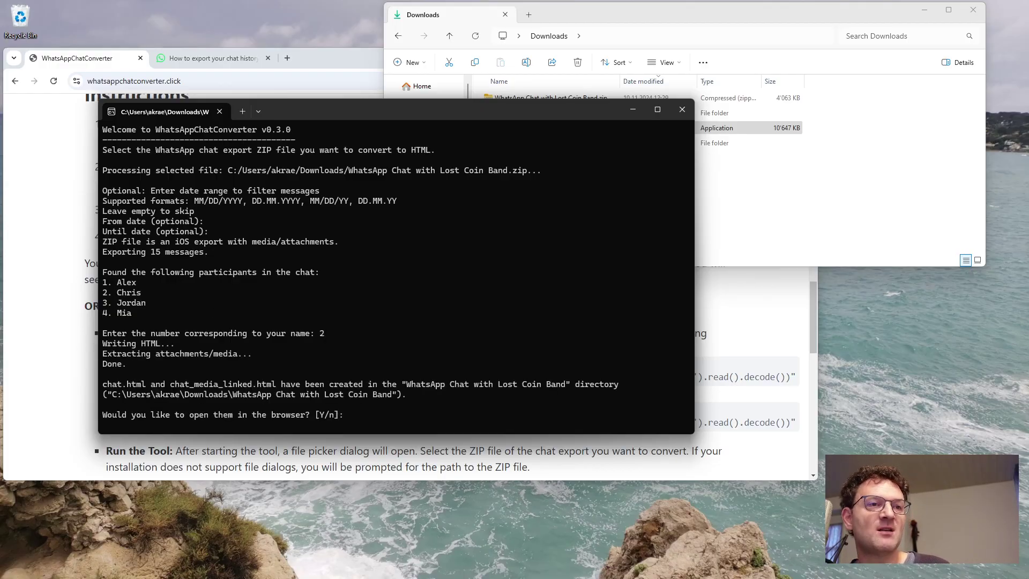
key("Return")
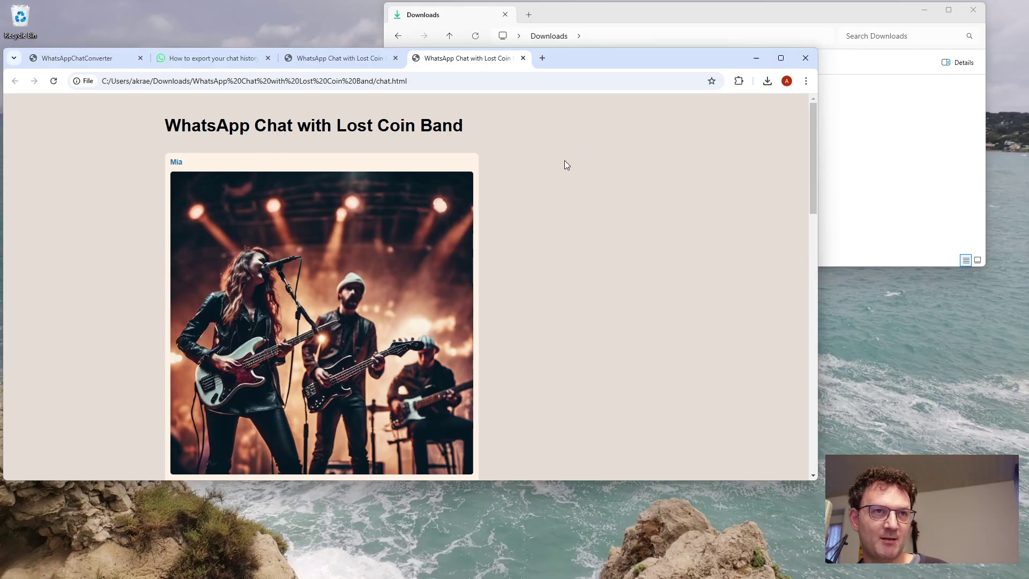
Step: Scroll through chat.html past the photo, text messages, 0:25 voice message and Lyrics.pdf attachment
scroll(560, 162, "down", 1)
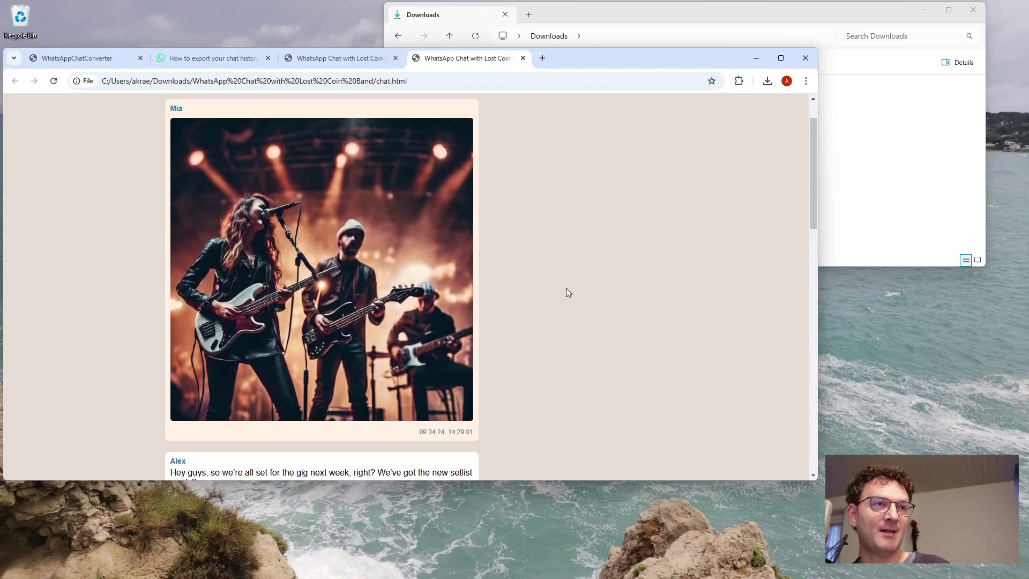
scroll(572, 273, "down", 1)
scroll(290, 431, "down", 1)
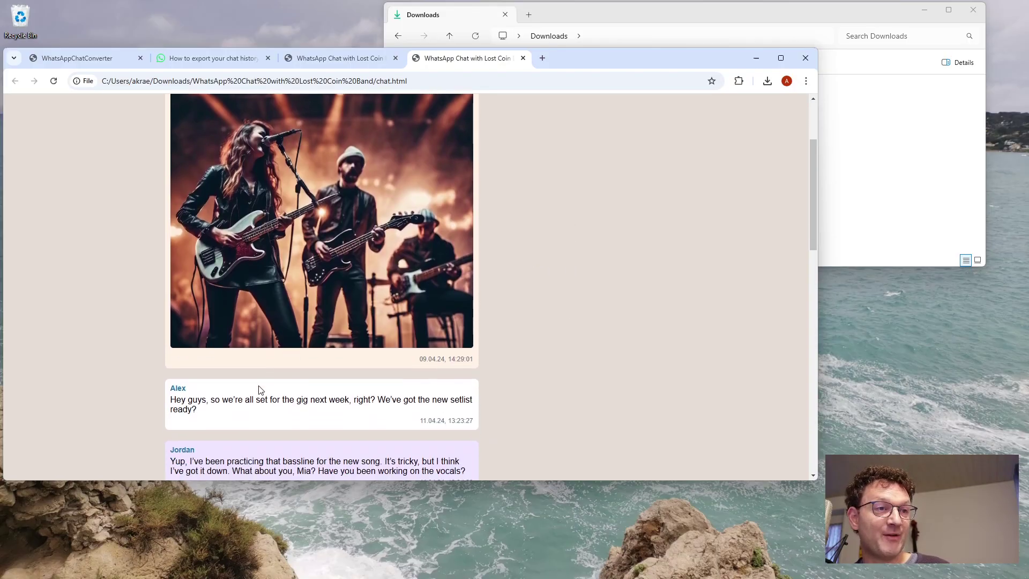
scroll(312, 355, "down", 3)
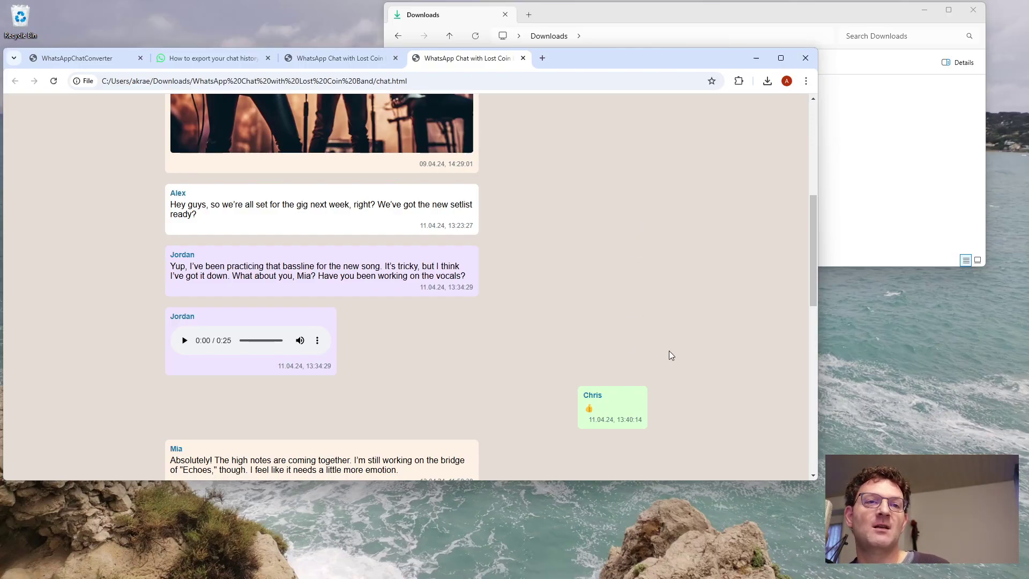
scroll(625, 338, "down", 2)
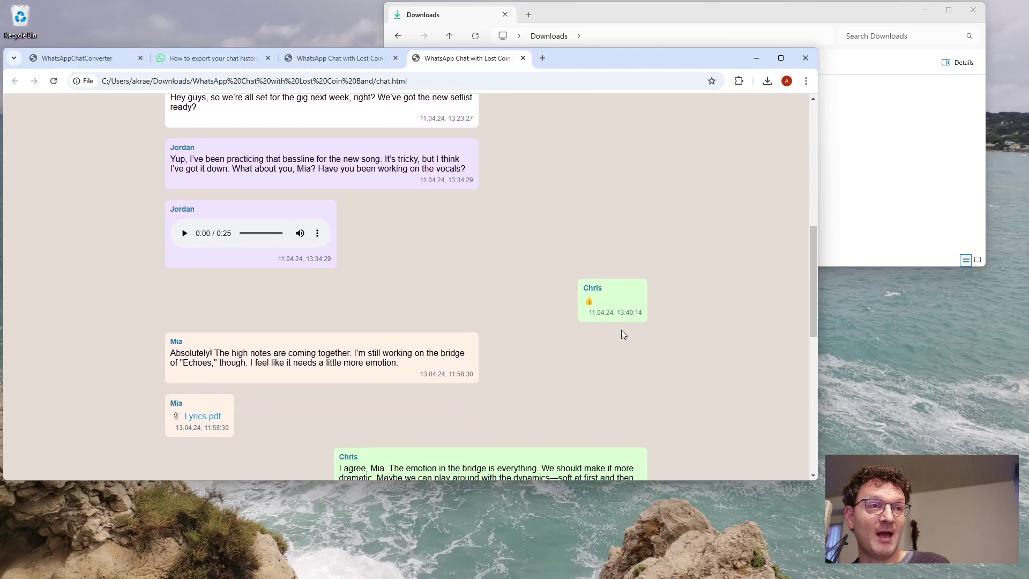
Step: In chat_media_linked.html, open the 00000014-PHOTO-LastGig.jpg link, then return to the chat
left_click(325, 59)
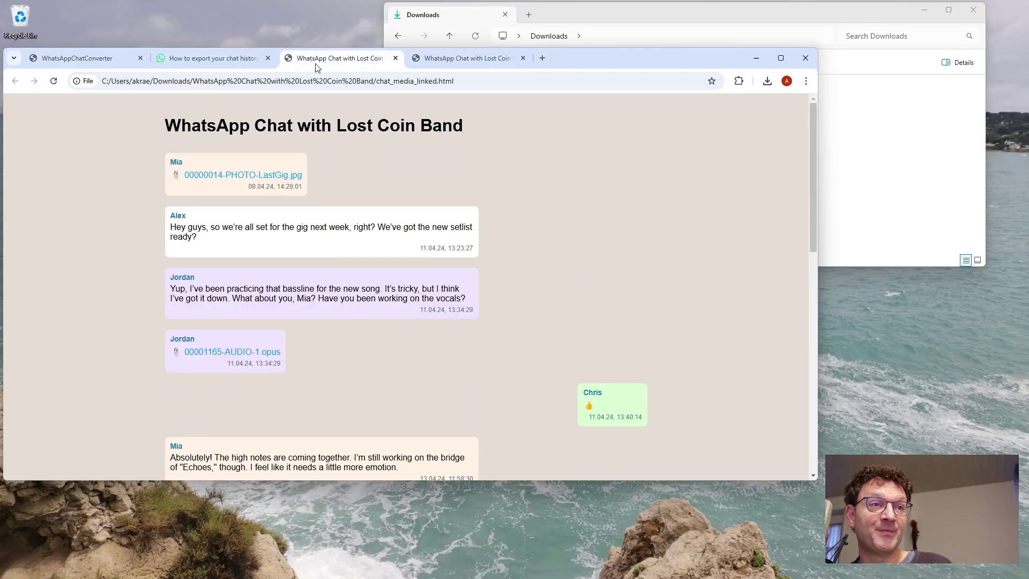
left_click(214, 177)
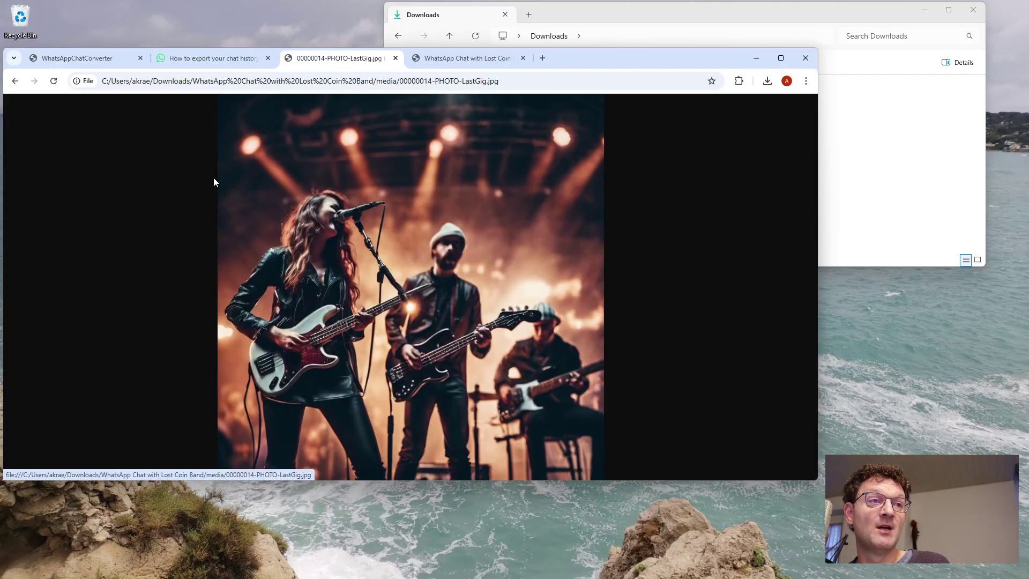
left_click(15, 81)
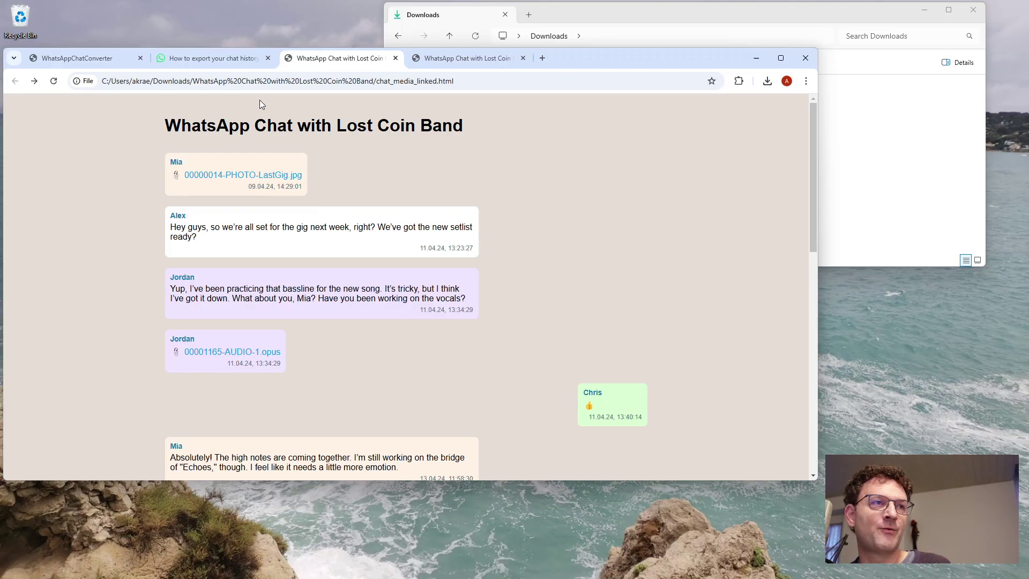
Step: Inspect the 'WhatsApp Chat with Lost Coin Band' output folder, then return to Downloads and the converter page
left_click(635, 12)
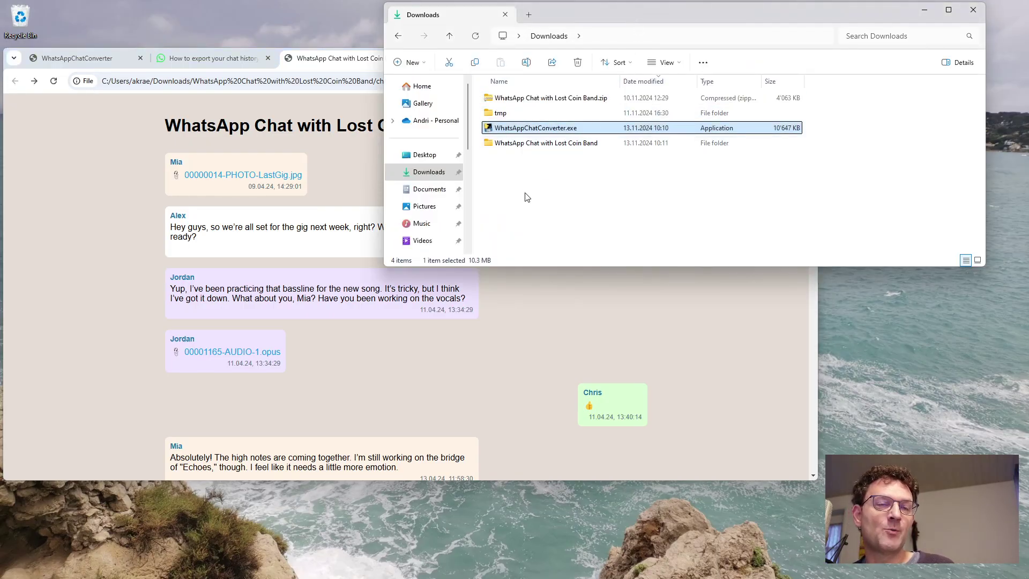
left_click(581, 203)
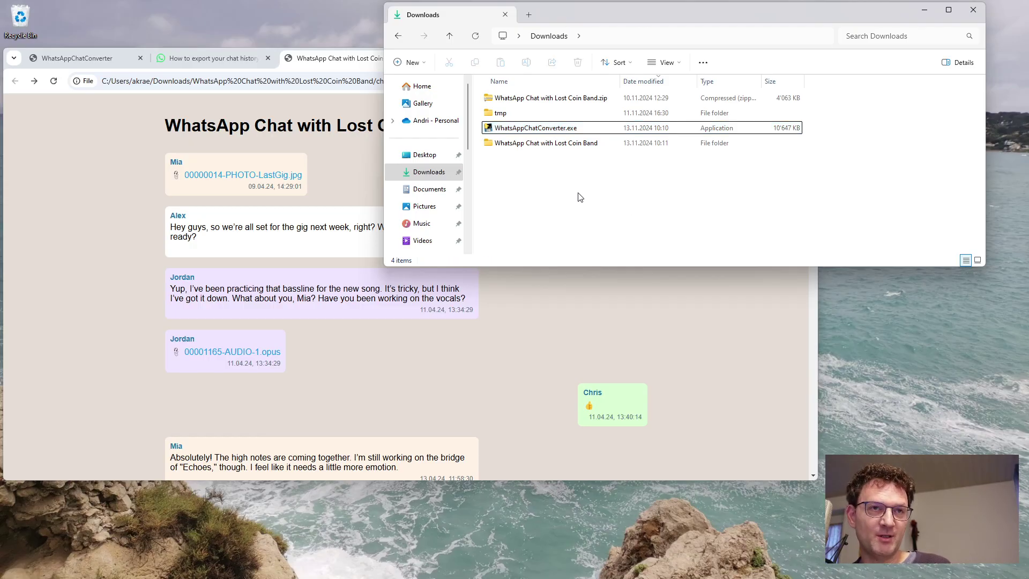
left_click(516, 150)
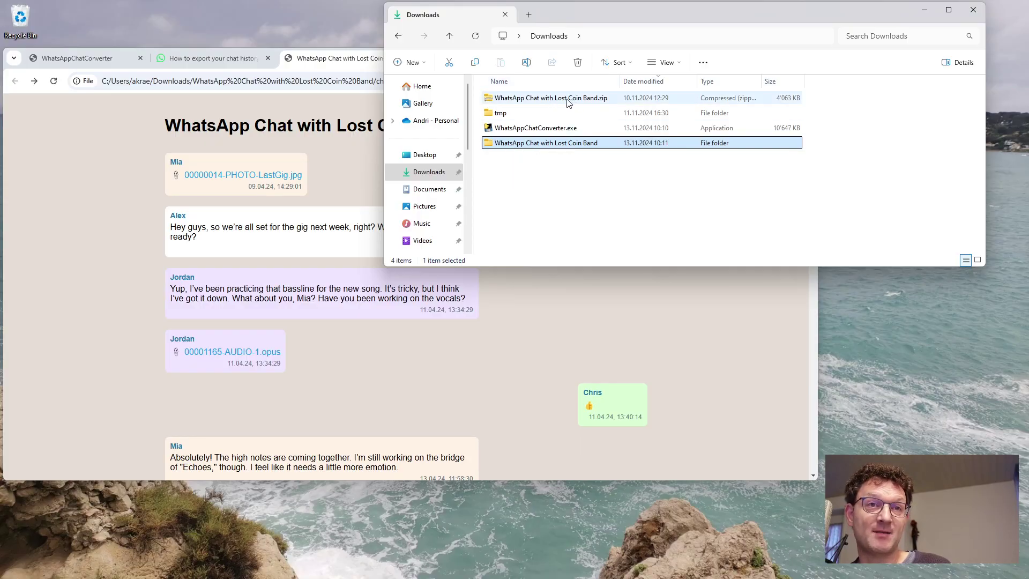
double_click(576, 145)
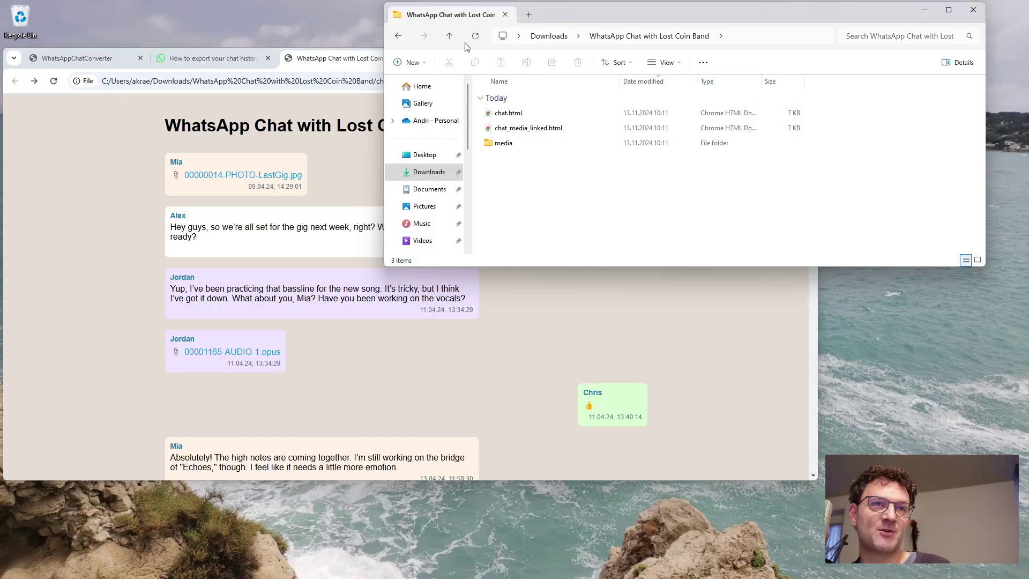
left_click(449, 43)
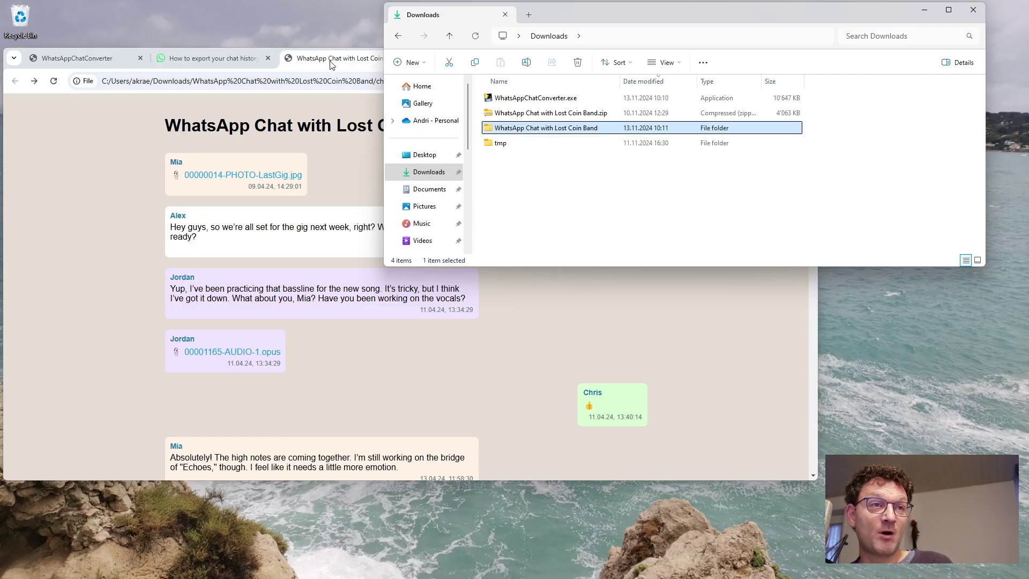
left_click(107, 54)
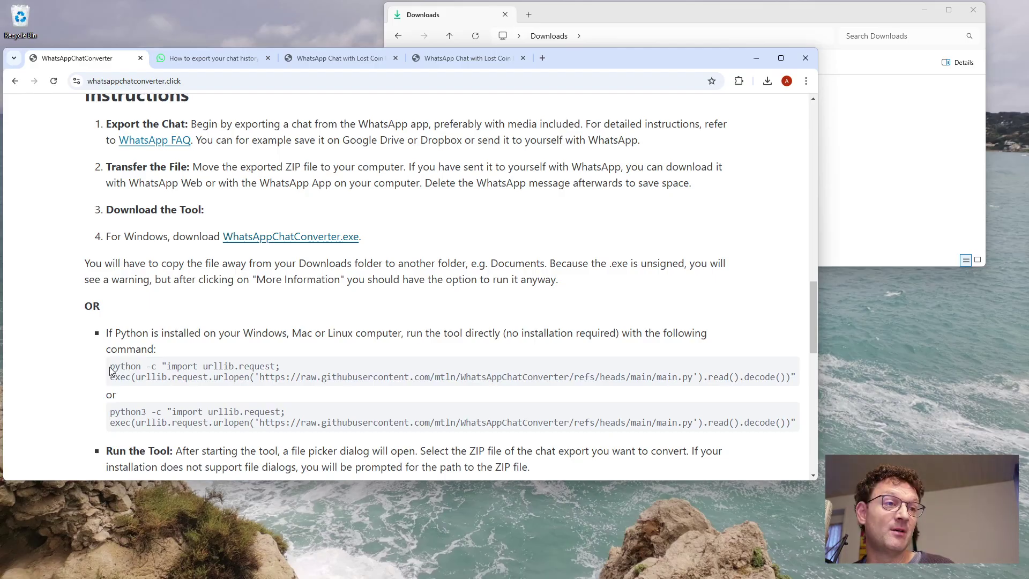
Step: Copy the python -c run command from the instructions page and open a new Command Prompt
left_click_drag(111, 369, 804, 377)
key("ctrl+c")
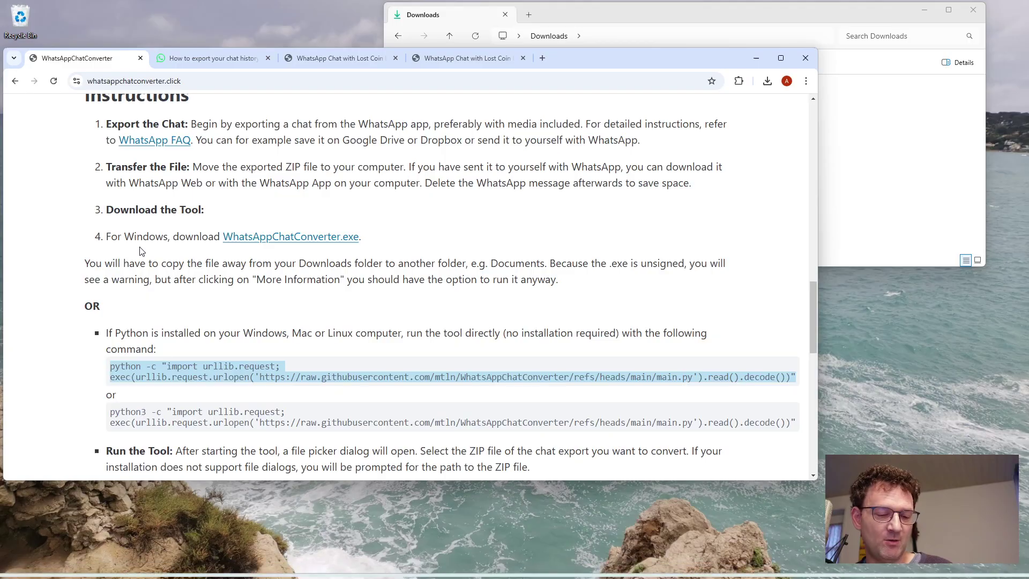
key("super+r")
key("Return")
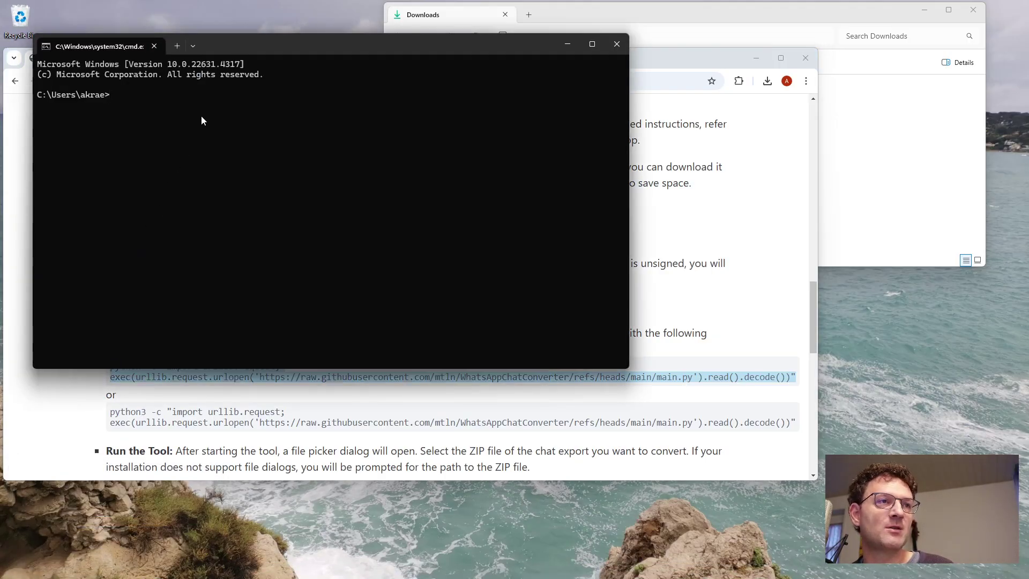
Step: Run the pasted python command and pick 'WhatsApp Chat with Lost Coin Band.zip' for conversion
key("ctrl+v")
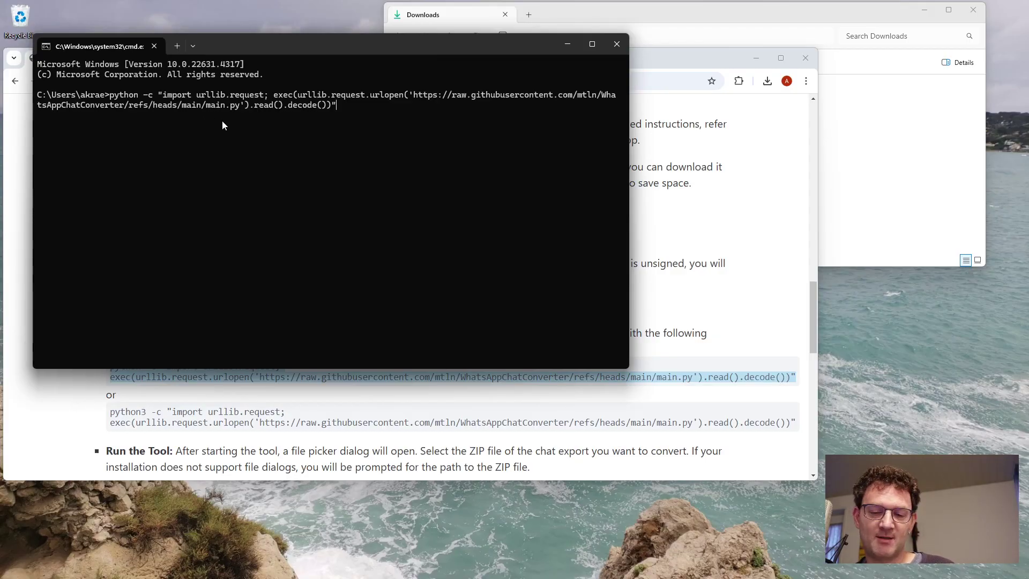
key("Return")
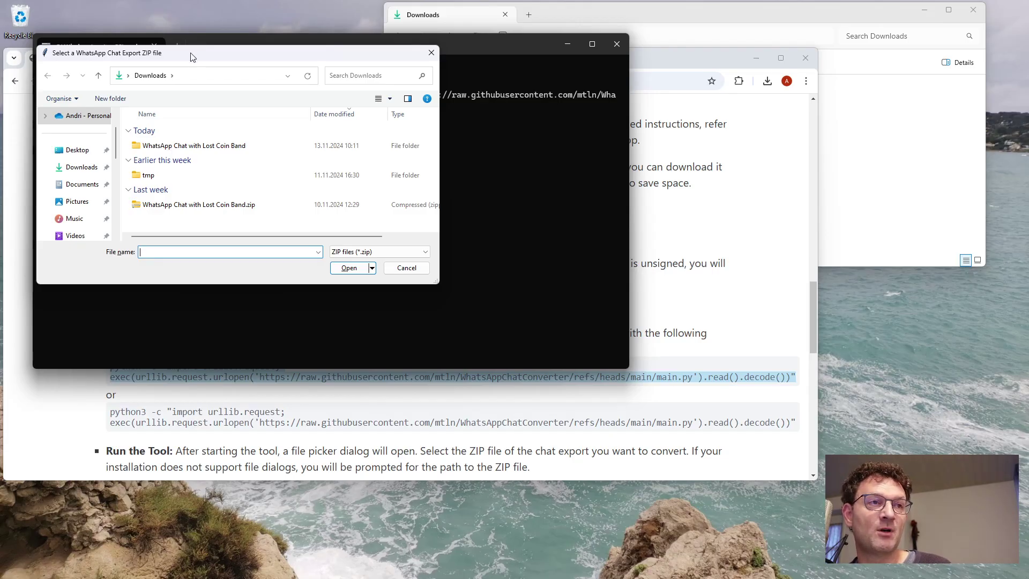
left_click_drag(191, 57, 468, 84)
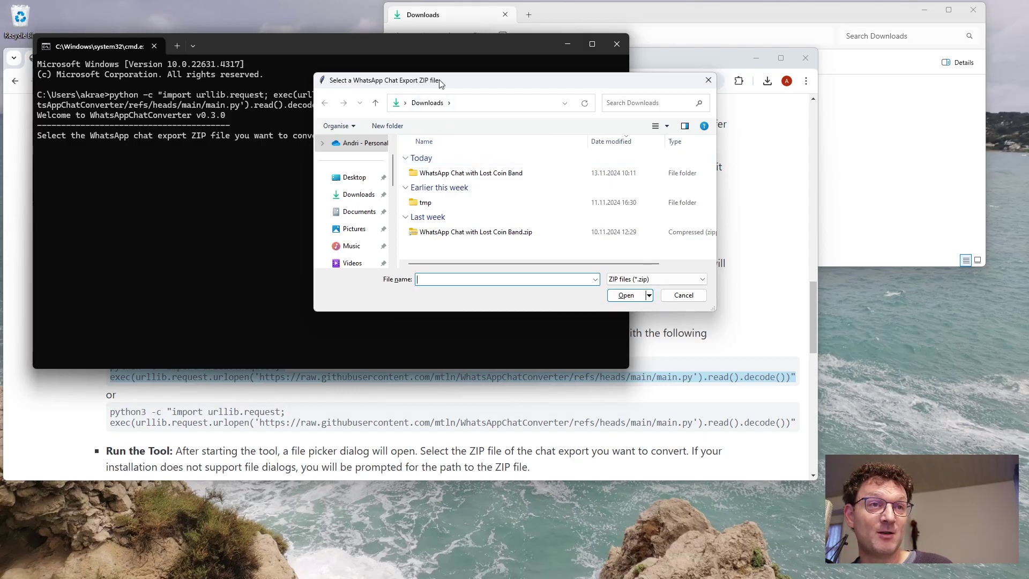
left_click_drag(441, 84, 358, 80)
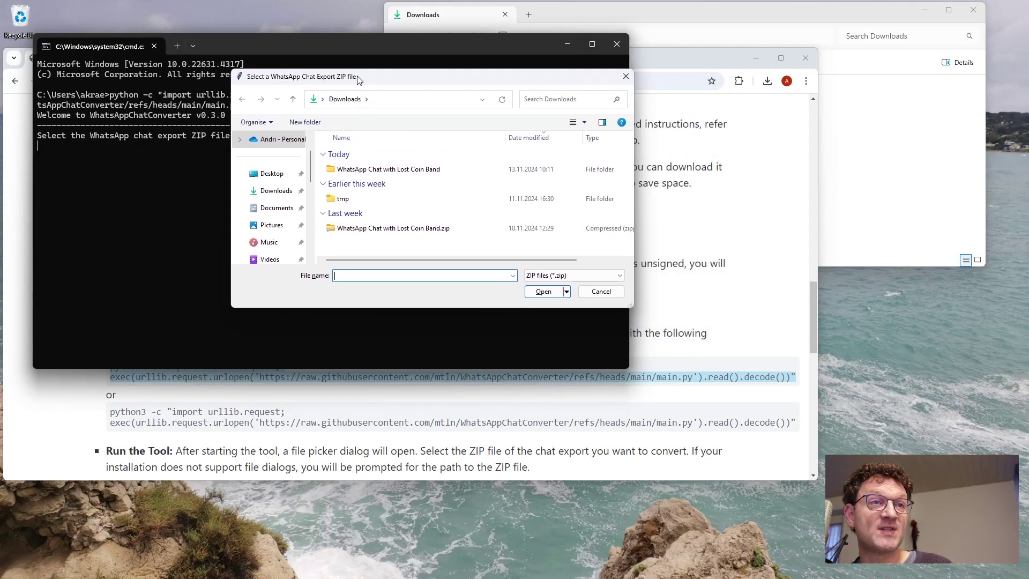
left_click(384, 230)
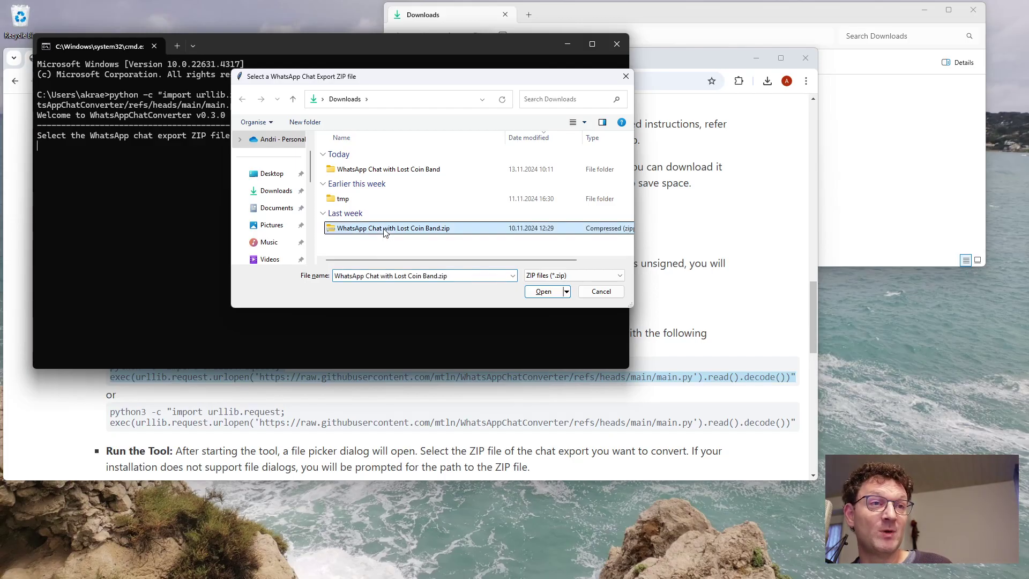
double_click(384, 229)
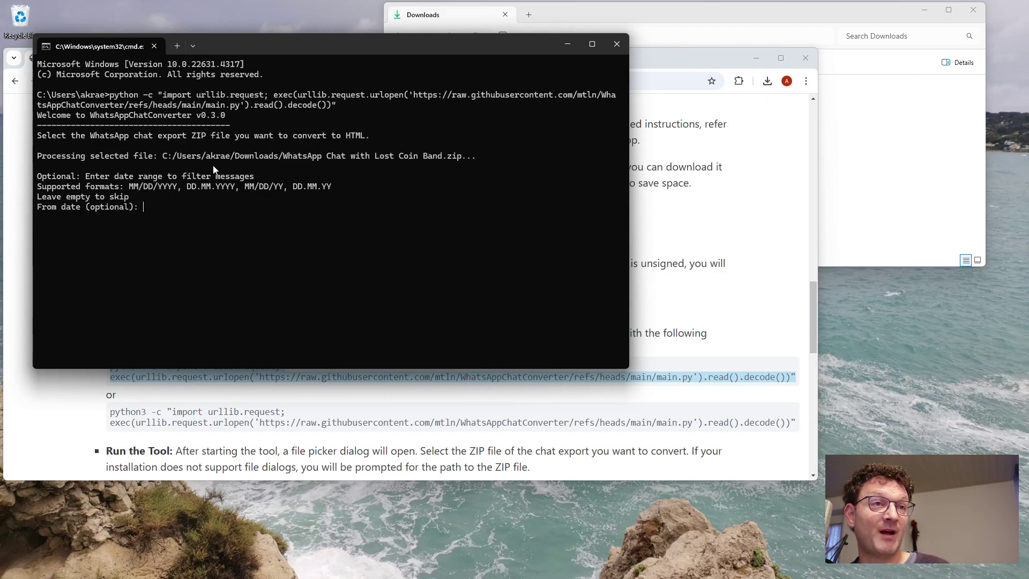
left_click_drag(164, 156, 420, 156)
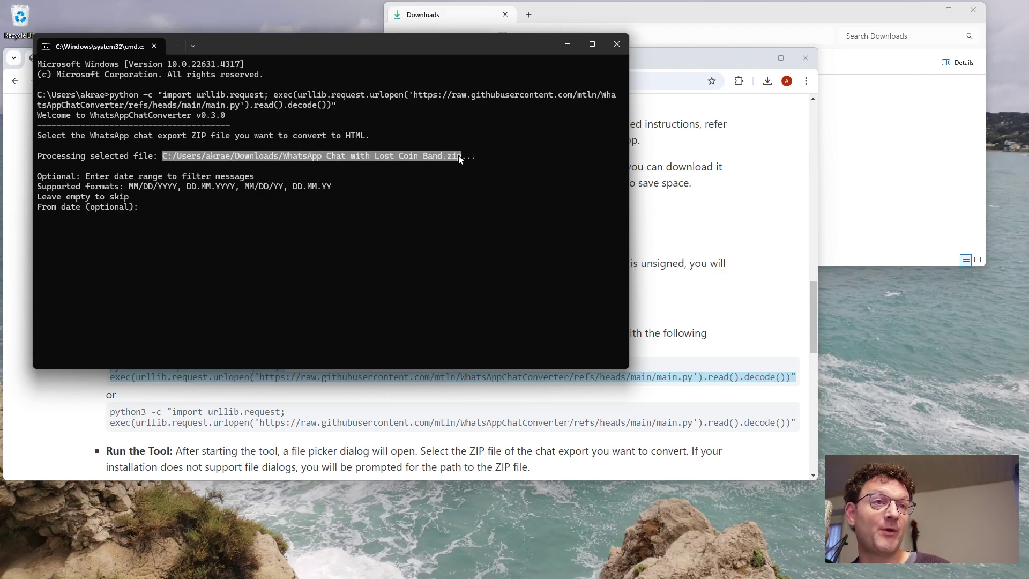